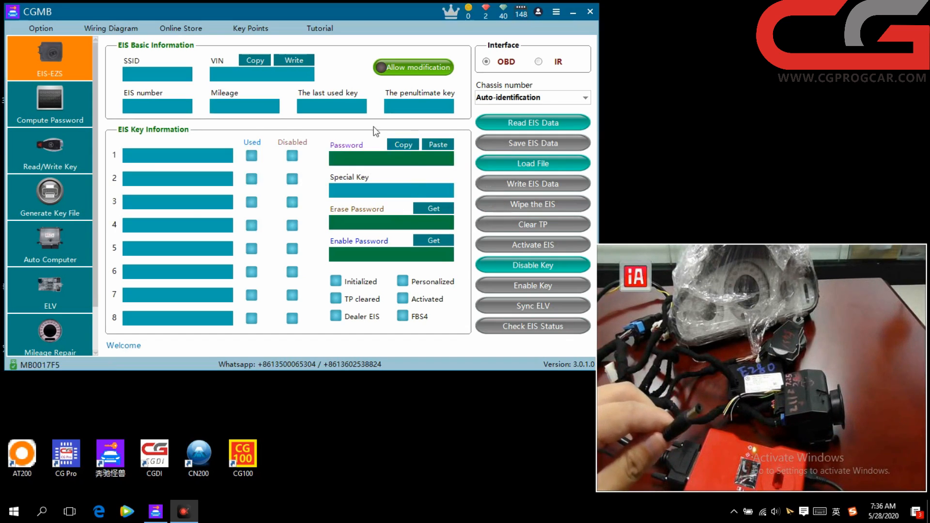
Read the EIS data over OBD with the chassis number set to auto-identification.
{"action": "left_click", "coordinate": [427, 69]}
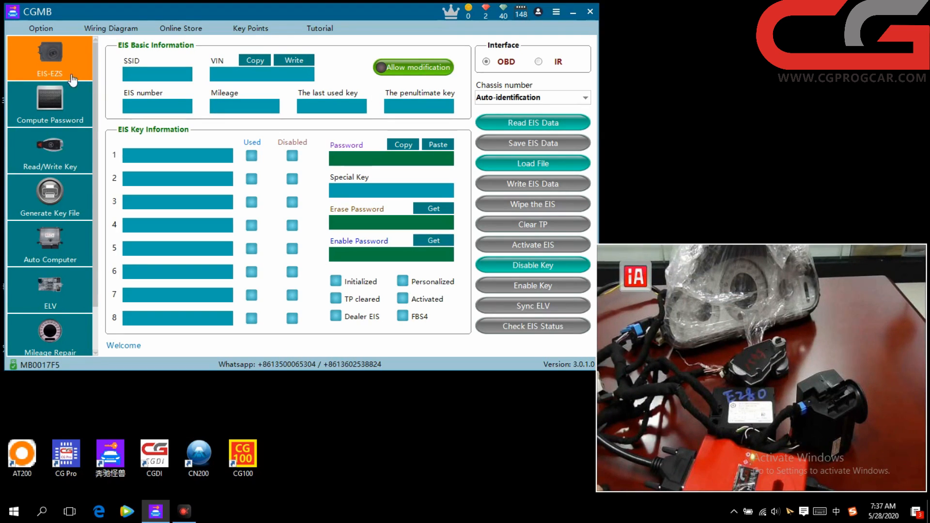
{"action": "left_click", "coordinate": [554, 126]}
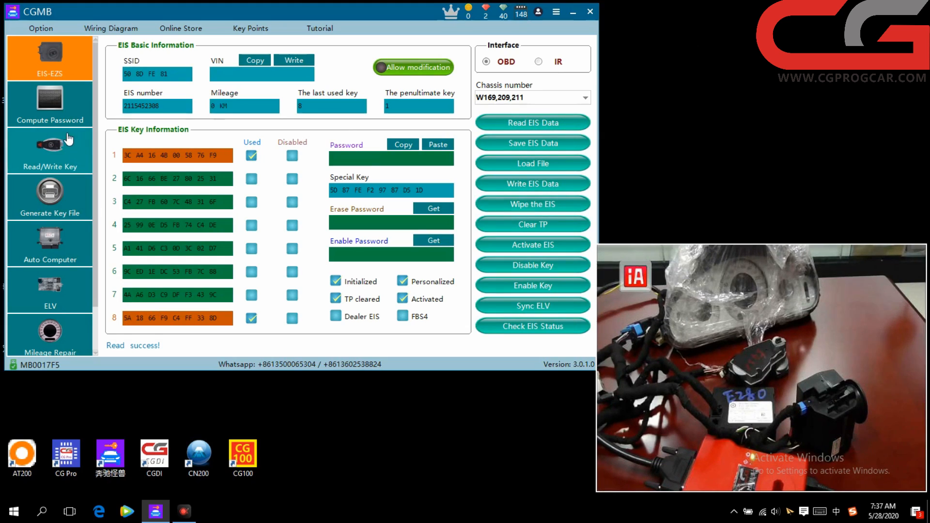
Look over the FBS3 Mileage Repair functions and the EIS-EZS data page.
{"action": "scroll", "coordinate": [73, 267], "scroll_direction": "down", "scroll_amount": 1}
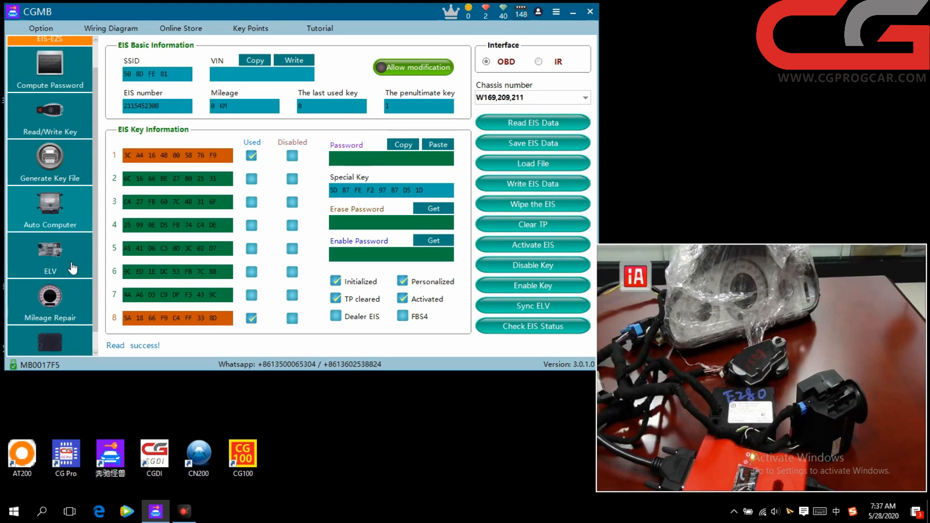
{"action": "left_click", "coordinate": [61, 309]}
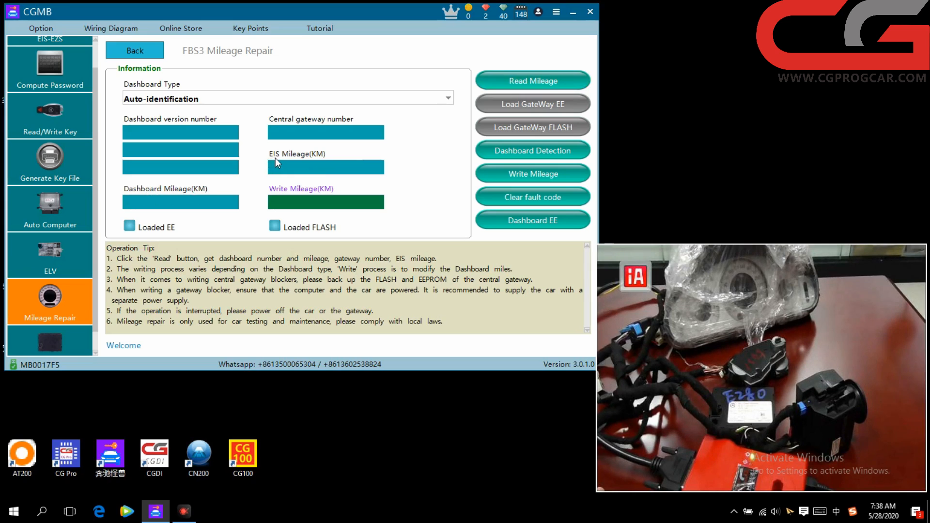
{"action": "scroll", "coordinate": [73, 68], "scroll_direction": "up", "scroll_amount": 1}
{"action": "left_click", "coordinate": [73, 68]}
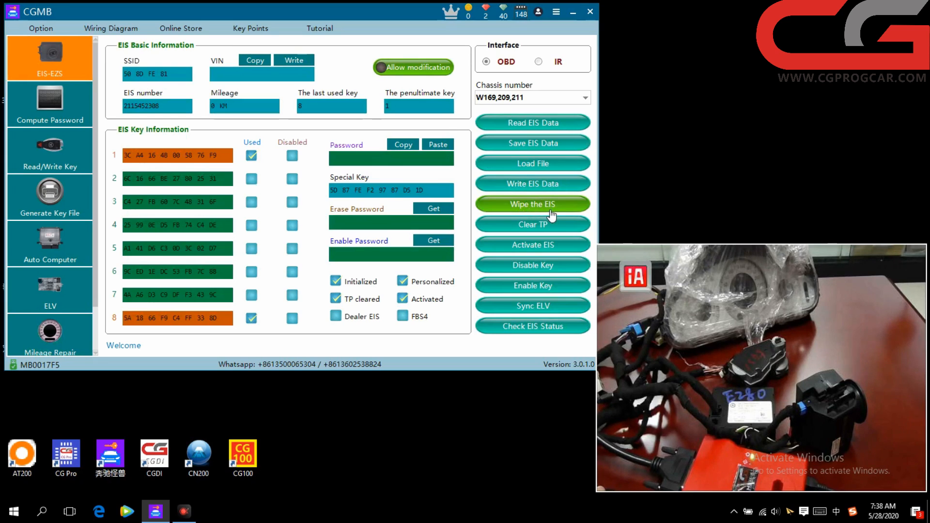
{"action": "left_click", "coordinate": [61, 337]}
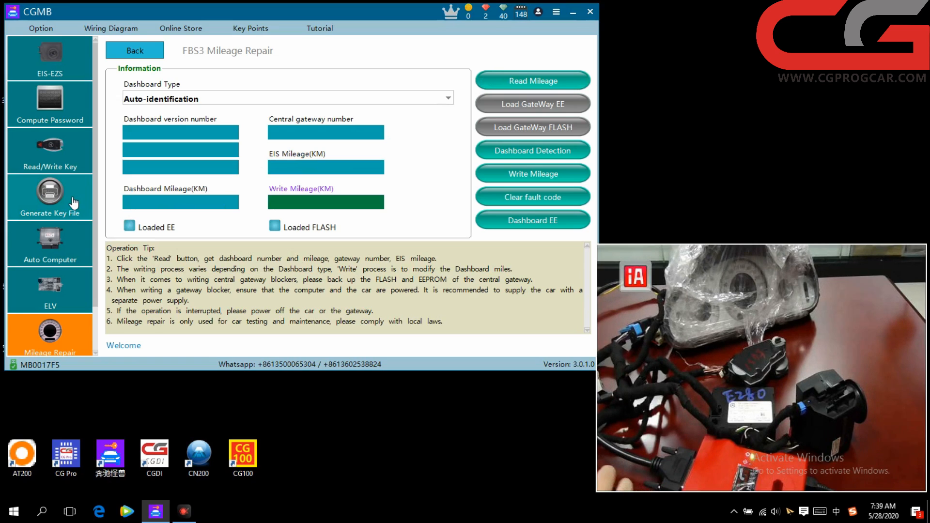
Read the gateway's EEPROM data with the gateway type set to E-Class (W211).
{"action": "scroll", "coordinate": [68, 302], "scroll_direction": "down", "scroll_amount": 1}
{"action": "left_click", "coordinate": [53, 333]}
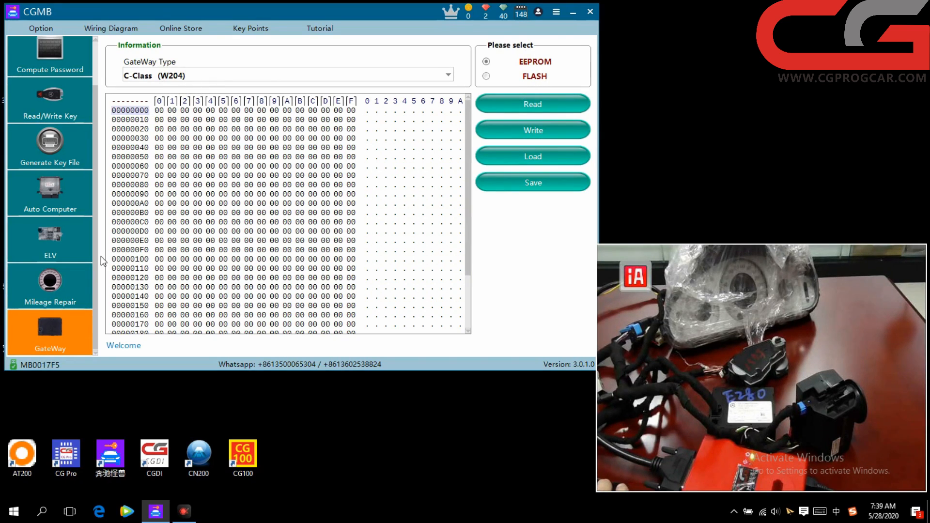
{"action": "left_click", "coordinate": [225, 76]}
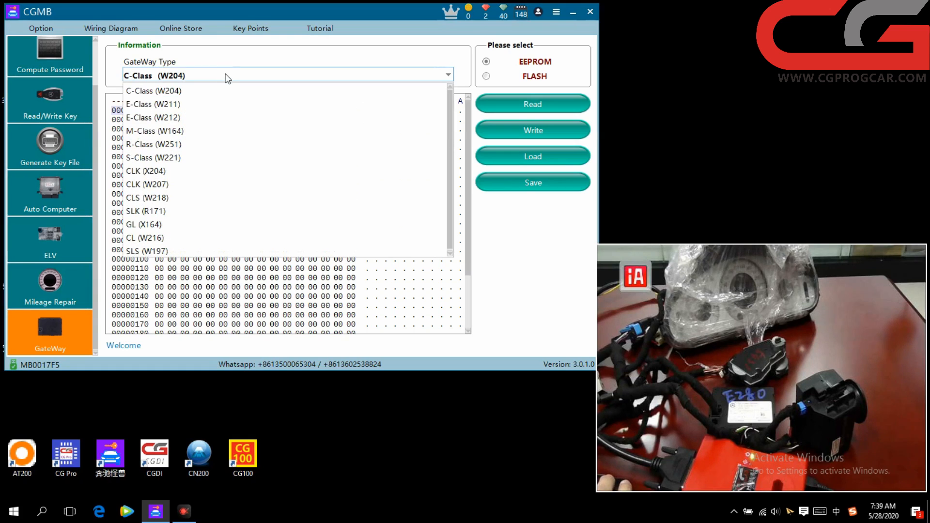
{"action": "left_click", "coordinate": [197, 111]}
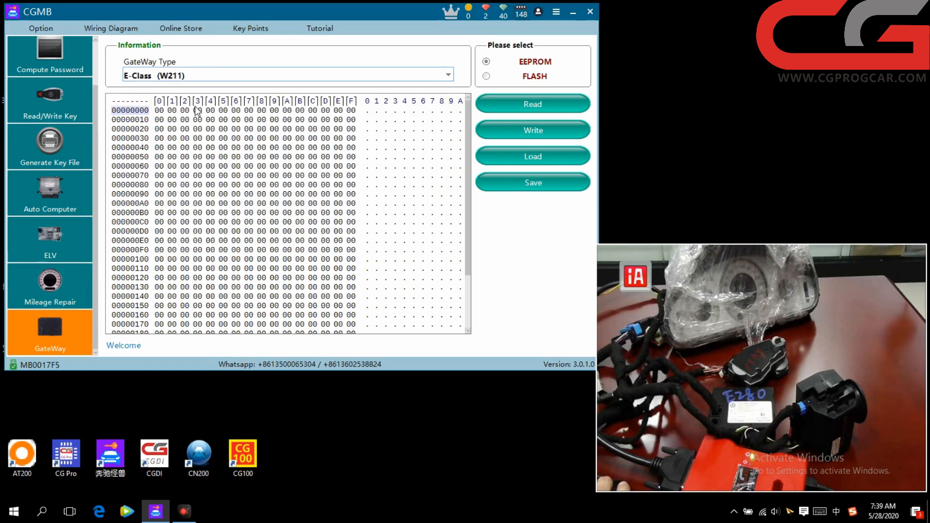
{"action": "left_click", "coordinate": [522, 110]}
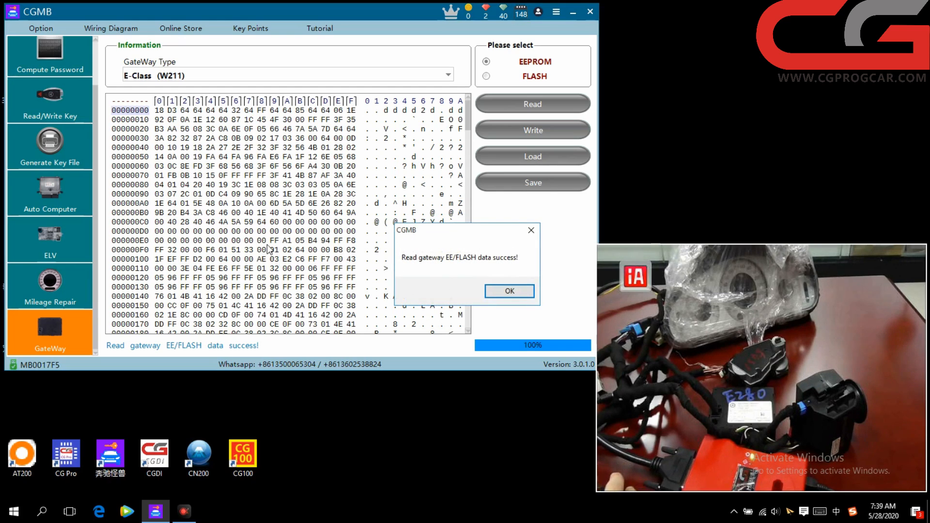
{"action": "left_click", "coordinate": [513, 291]}
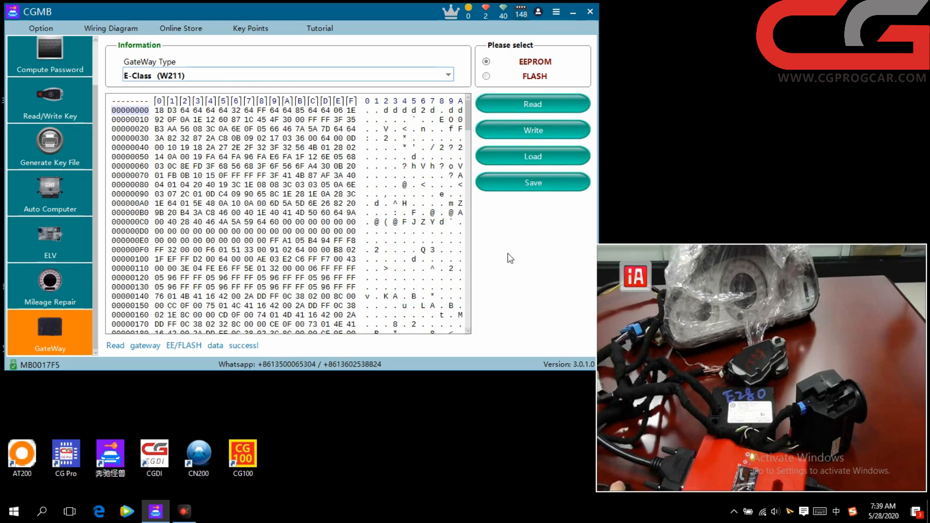
Start saving the EEPROM data and create a folder named "W211 gateway" on the Desktop.
{"action": "left_click", "coordinate": [541, 184]}
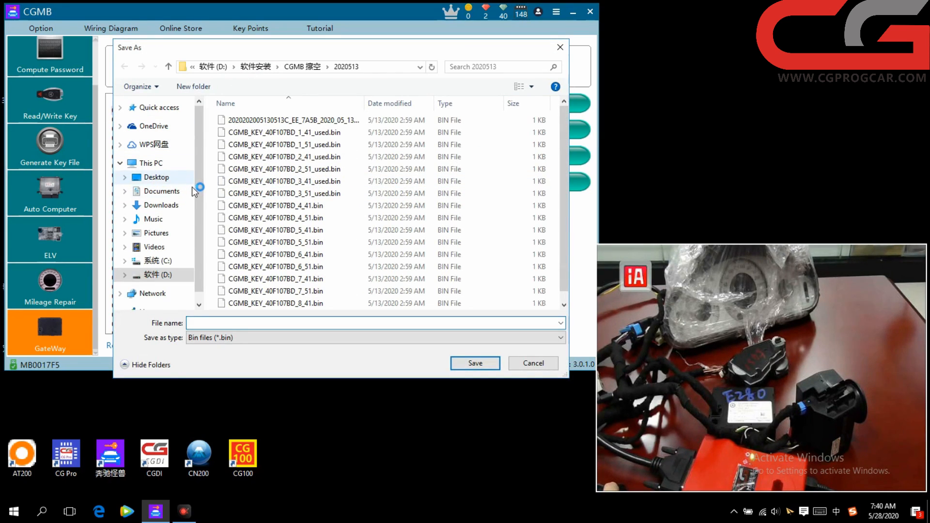
{"action": "left_click", "coordinate": [173, 179]}
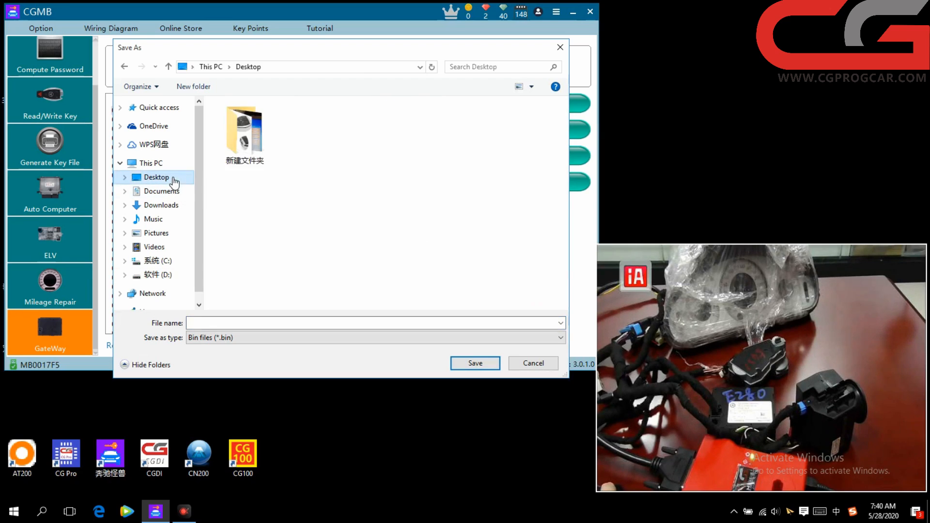
{"action": "left_click", "coordinate": [202, 87]}
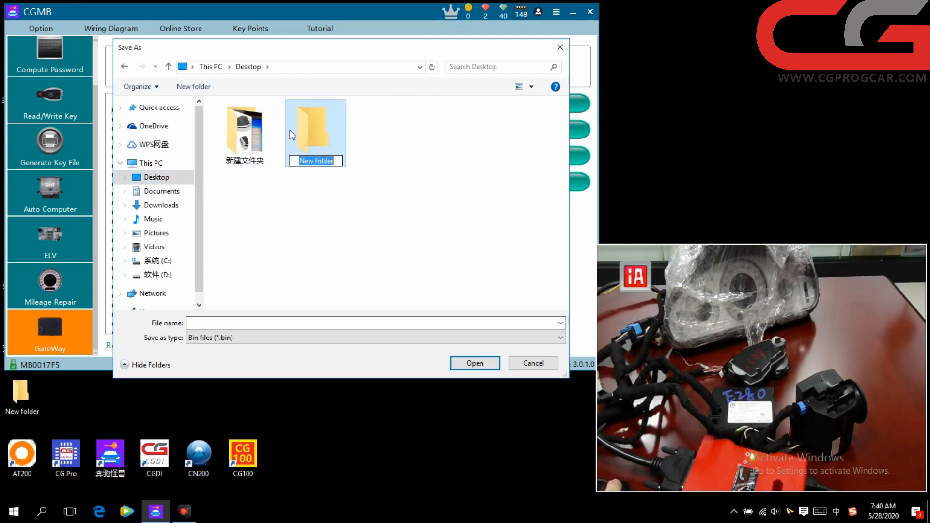
{"action": "key", "text": "shift"}
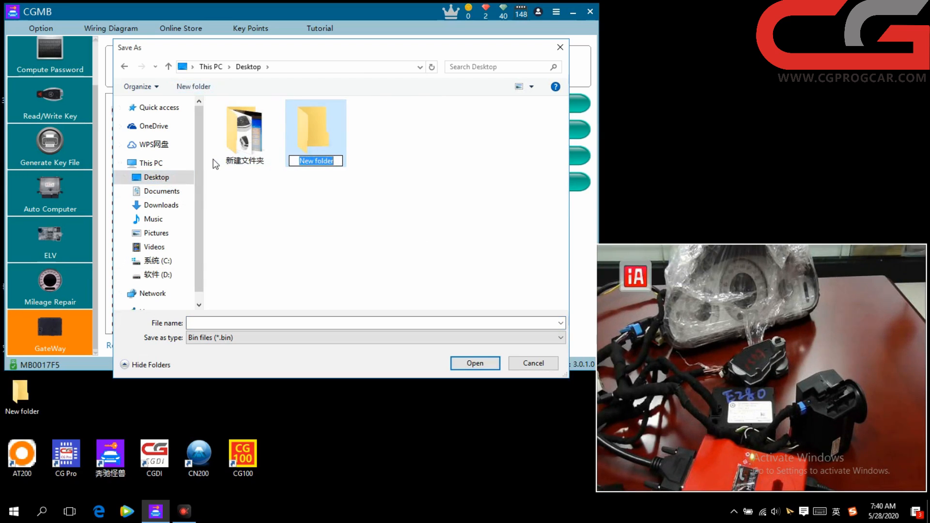
{"action": "type", "text": "W211"}
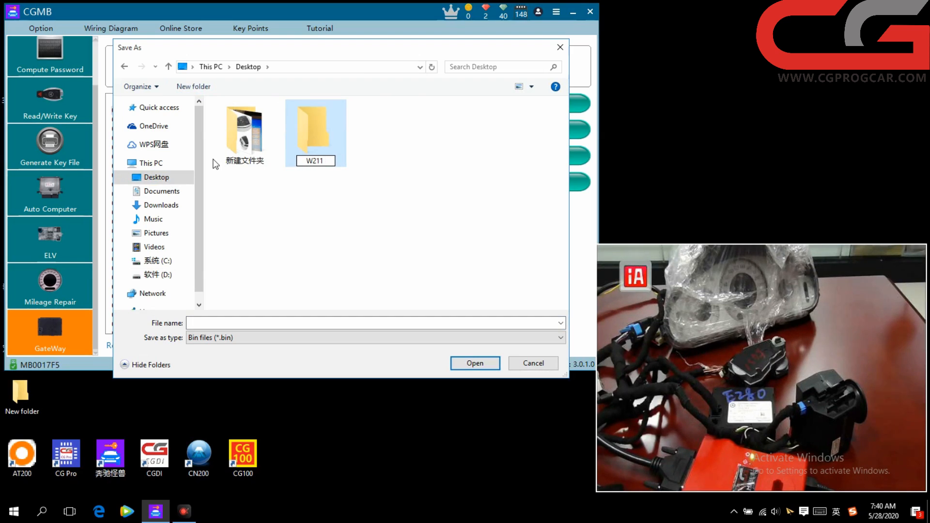
{"action": "type", "text": " gatw"}
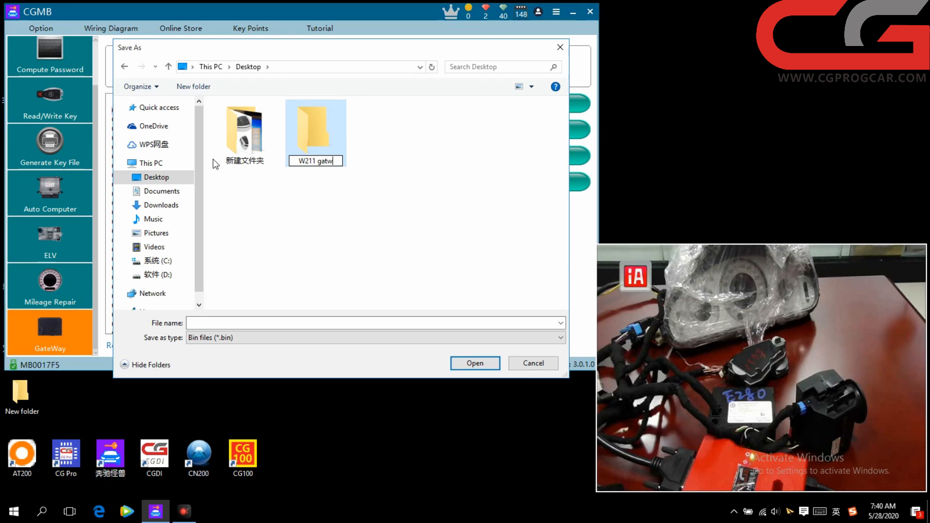
{"action": "type", "text": "=eway"}
{"action": "key", "text": "BackSpace"}
{"action": "key", "text": "BackSpace"}
{"action": "key", "text": "BackSpace"}
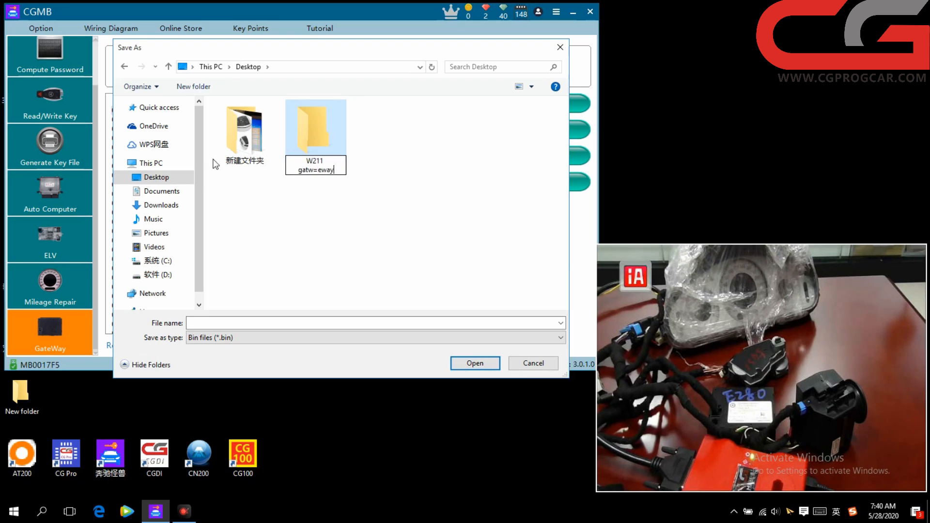
{"action": "key", "text": "BackSpace"}
{"action": "key", "text": "BackSpace"}
{"action": "key", "text": "BackSpace"}
{"action": "type", "text": "eway"}
{"action": "key", "text": "Return"}
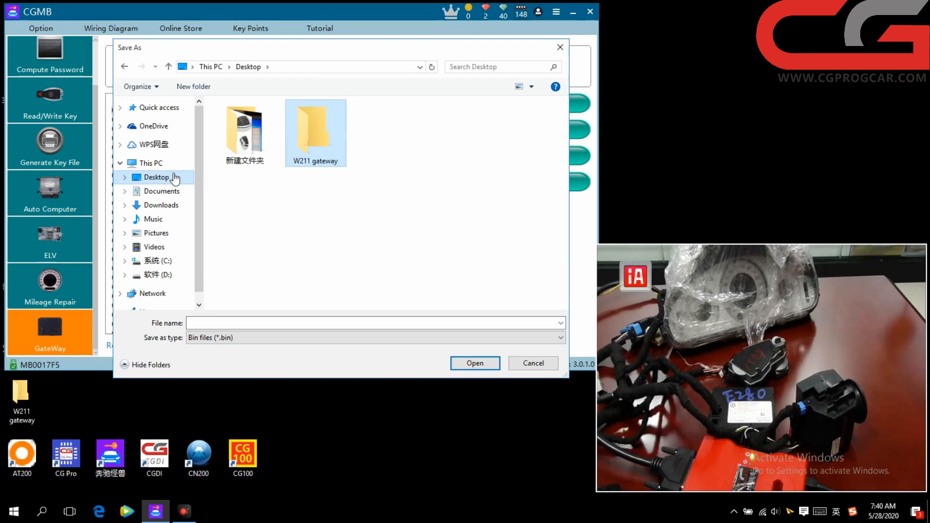
Save the EEPROM data in the W211 gateway folder as "W211 gateway eeprom".
{"action": "double_click", "coordinate": [302, 137]}
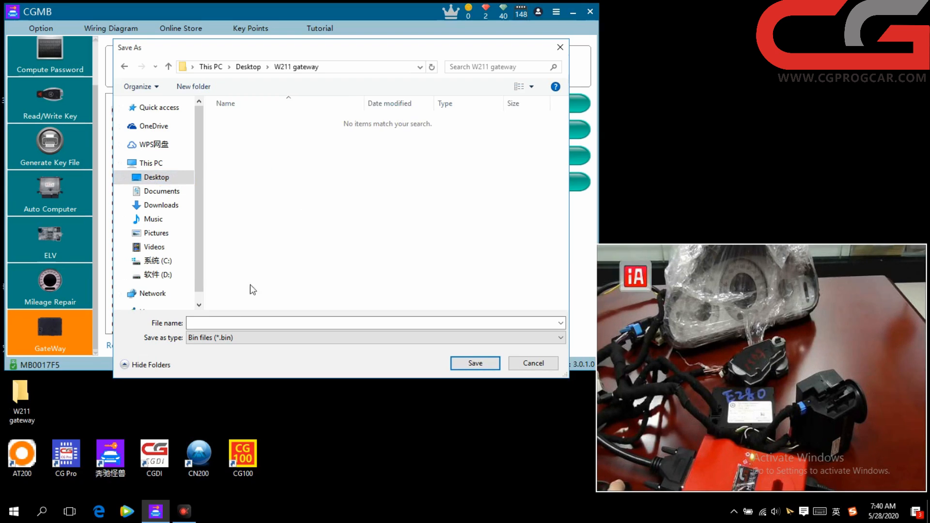
{"action": "left_click", "coordinate": [230, 324]}
{"action": "type", "text": "W211"}
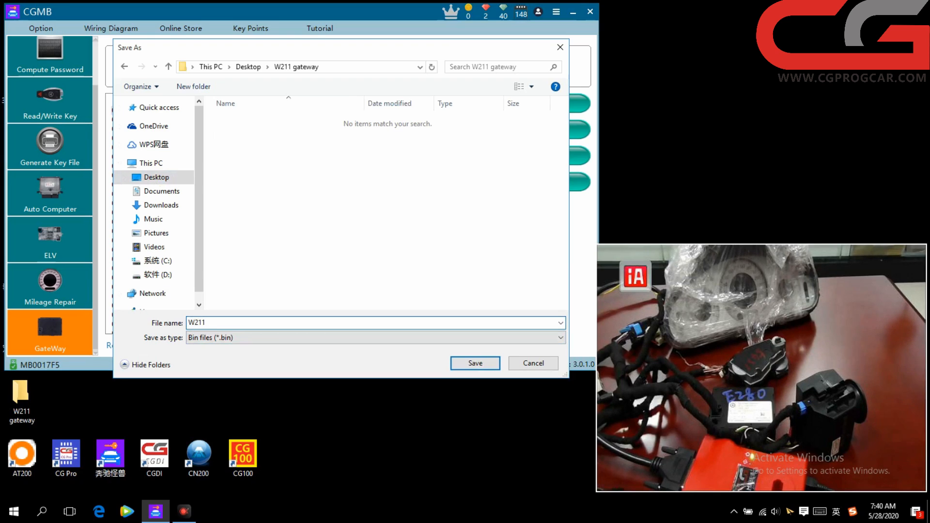
{"action": "type", "text": " eeprom"}
{"action": "key", "text": "Left"}
{"action": "key", "text": "Left"}
{"action": "key", "text": "Left"}
{"action": "key", "text": "Left"}
{"action": "key", "text": "Left"}
{"action": "type", "text": "gateway"}
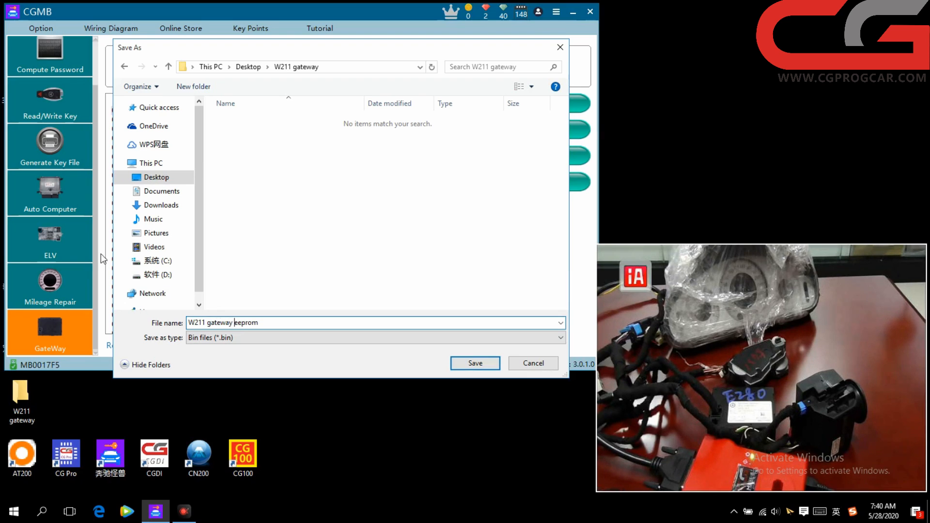
{"action": "left_click", "coordinate": [473, 365]}
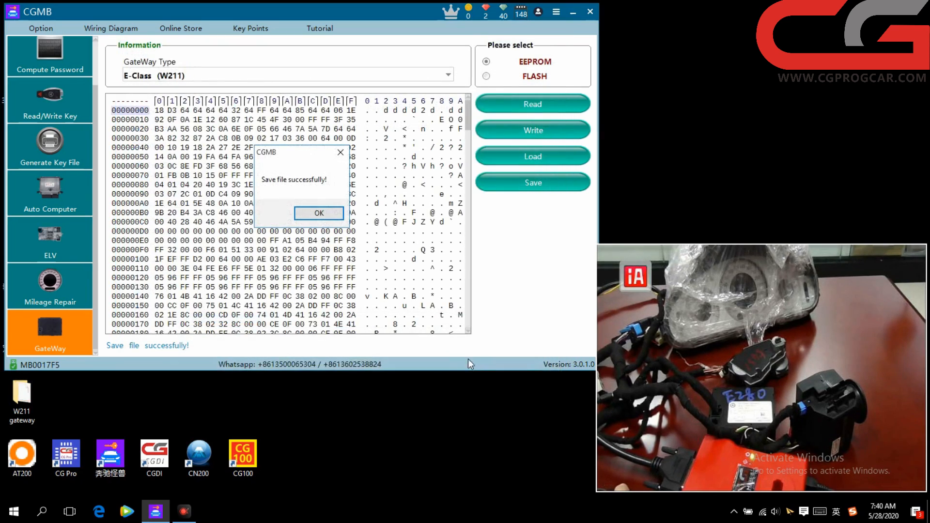
{"action": "left_click", "coordinate": [324, 214]}
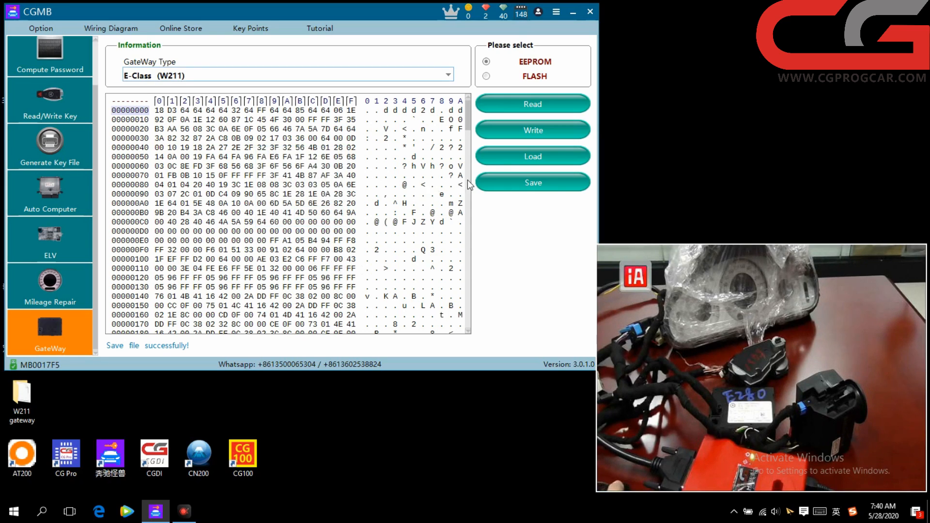
Read the gateway's FLASH data using the 29F400 (512K) chip type.
{"action": "left_click", "coordinate": [487, 77]}
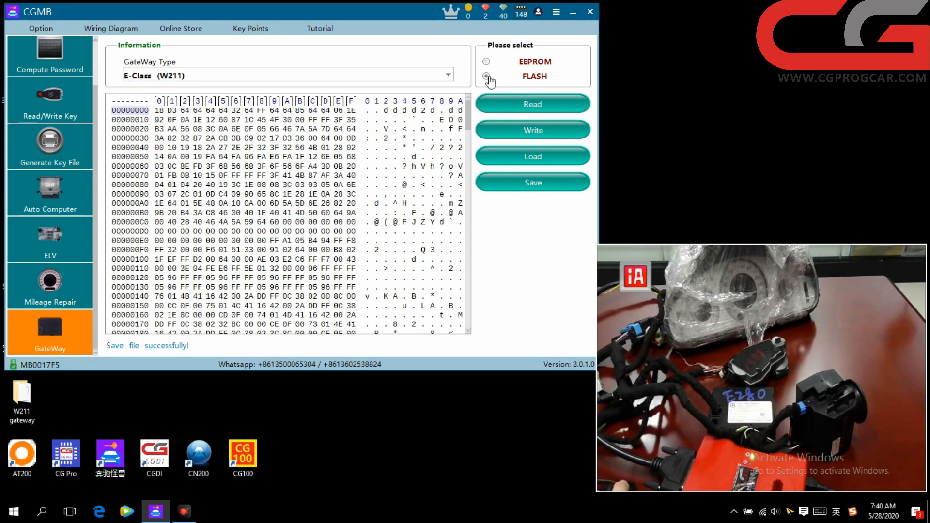
{"action": "left_click", "coordinate": [537, 106]}
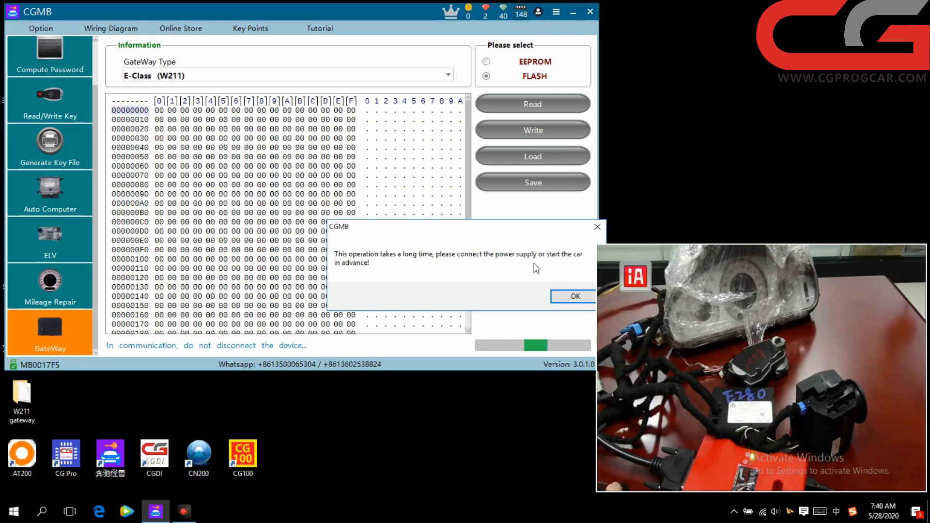
{"action": "left_click", "coordinate": [566, 297]}
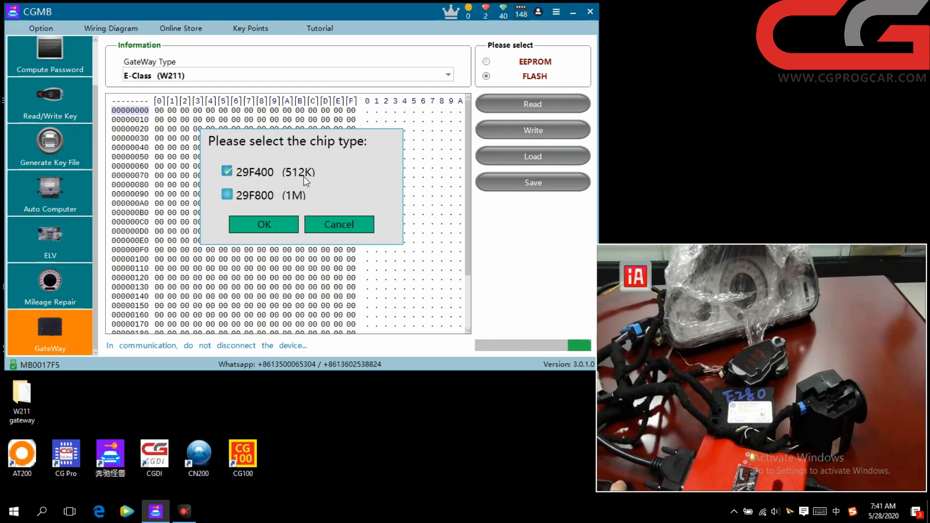
{"action": "left_click", "coordinate": [264, 222]}
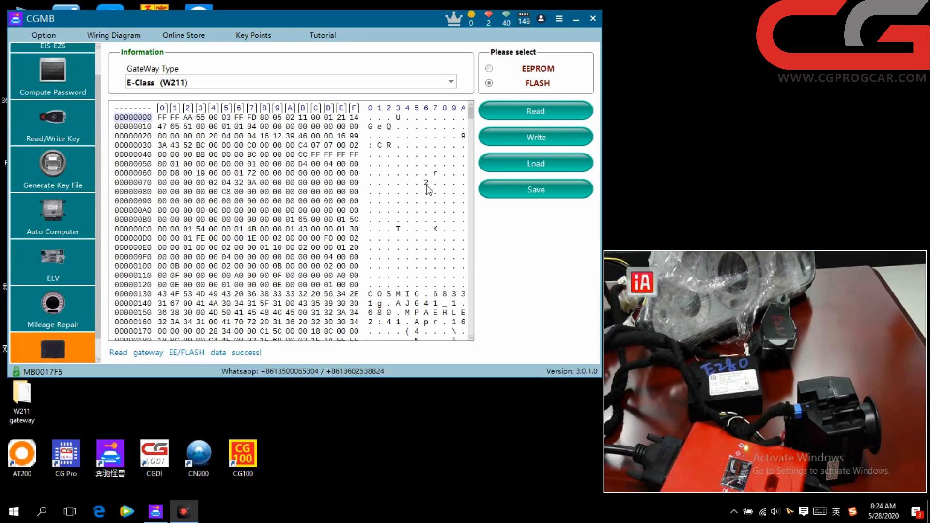
Start saving the FLASH data and choose the Desktop's W211 gateway folder as its location.
{"action": "left_click", "coordinate": [544, 192]}
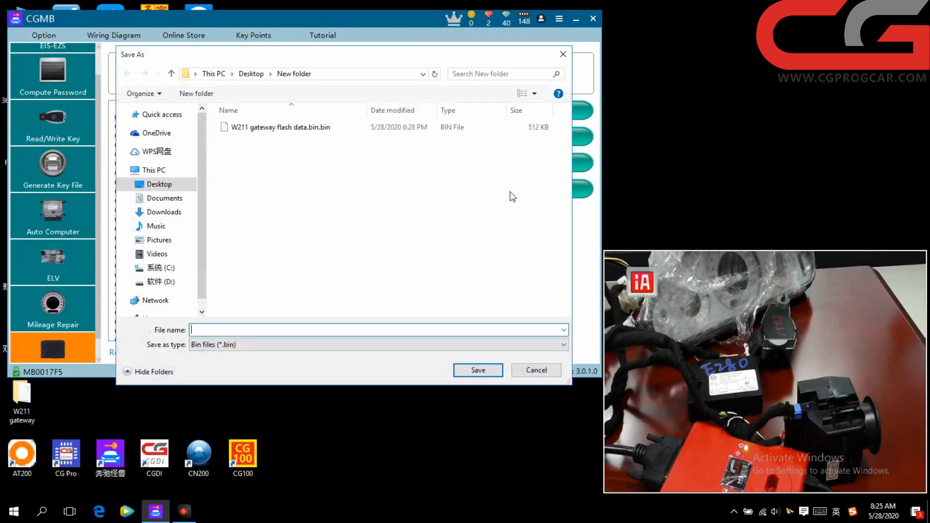
{"action": "left_click", "coordinate": [174, 188]}
{"action": "left_click", "coordinate": [291, 155]}
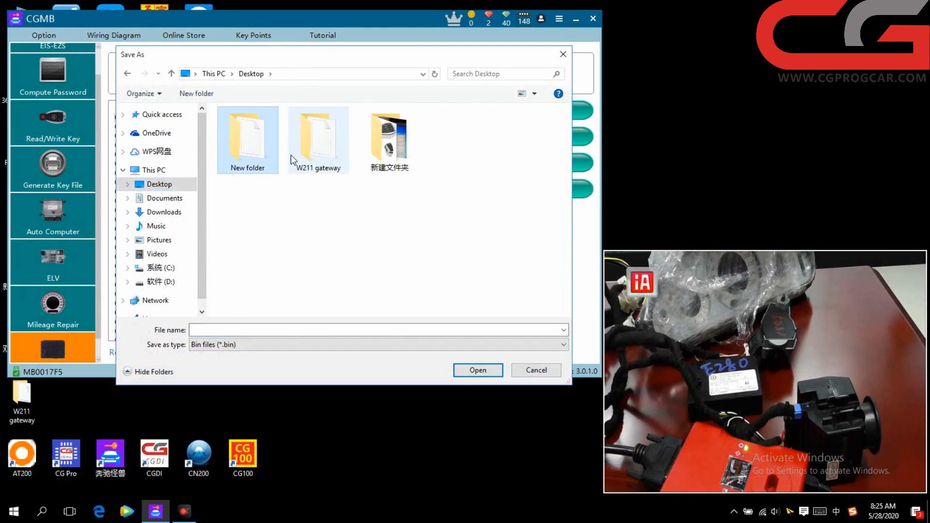
{"action": "double_click", "coordinate": [295, 155]}
Save the FLASH data in the W211 gateway folder under a file name beginning with "W211 gateway f".
{"action": "left_click", "coordinate": [260, 331]}
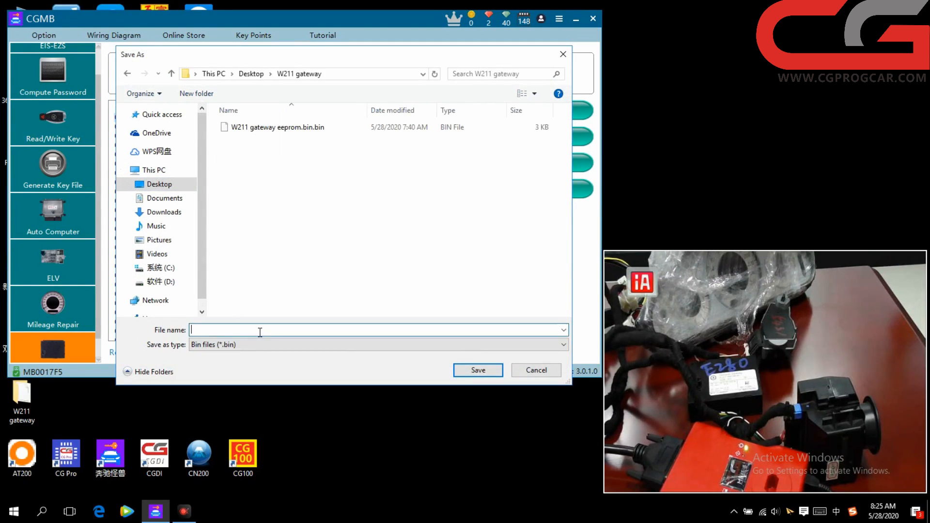
{"action": "type", "text": "W211"}
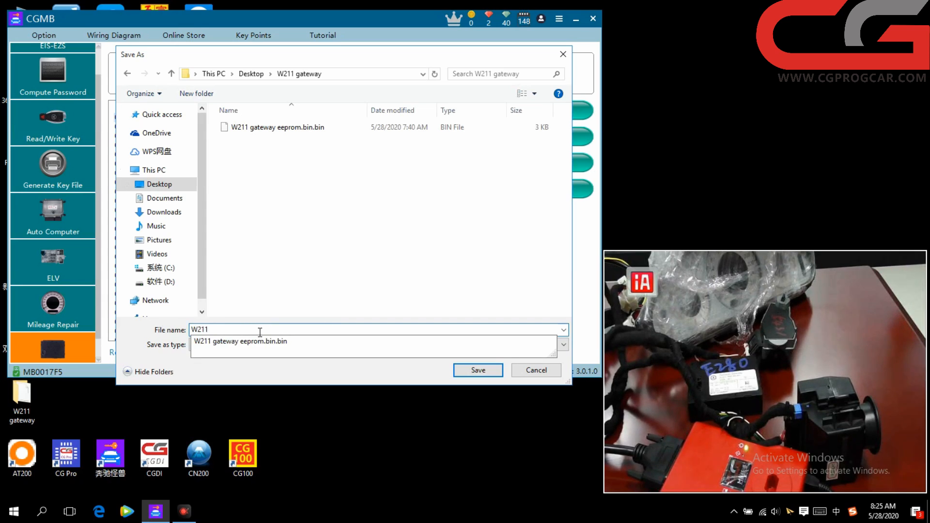
{"action": "key", "text": "shift"}
{"action": "type", "text": "f"}
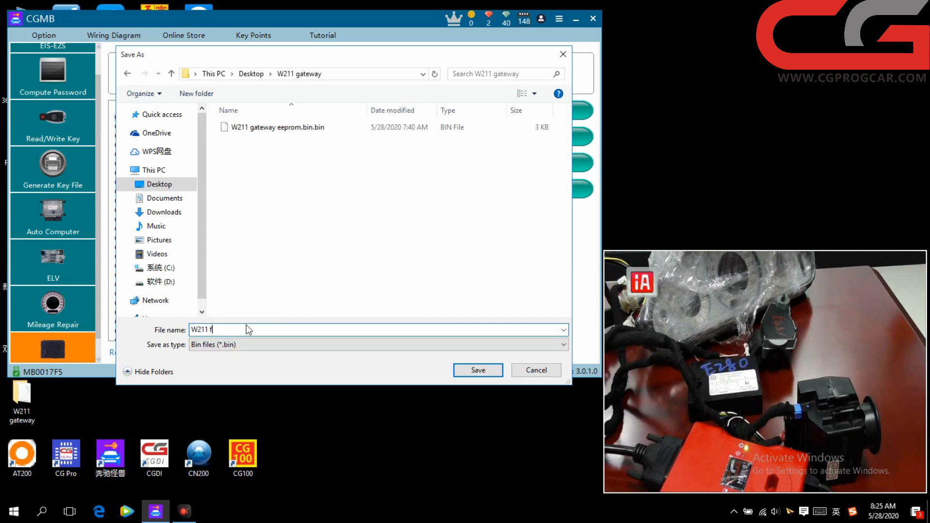
{"action": "type", "text": "=gatew"}
{"action": "key", "text": "BackSpace"}
{"action": "key", "text": "BackSpace"}
{"action": "key", "text": "BackSpace"}
{"action": "key", "text": "BackSpace"}
{"action": "key", "text": "BackSpace"}
{"action": "key", "text": "BackSpace"}
{"action": "key", "text": "BackSpace"}
{"action": "key", "text": "BackSpace"}
{"action": "type", "text": "gateway"}
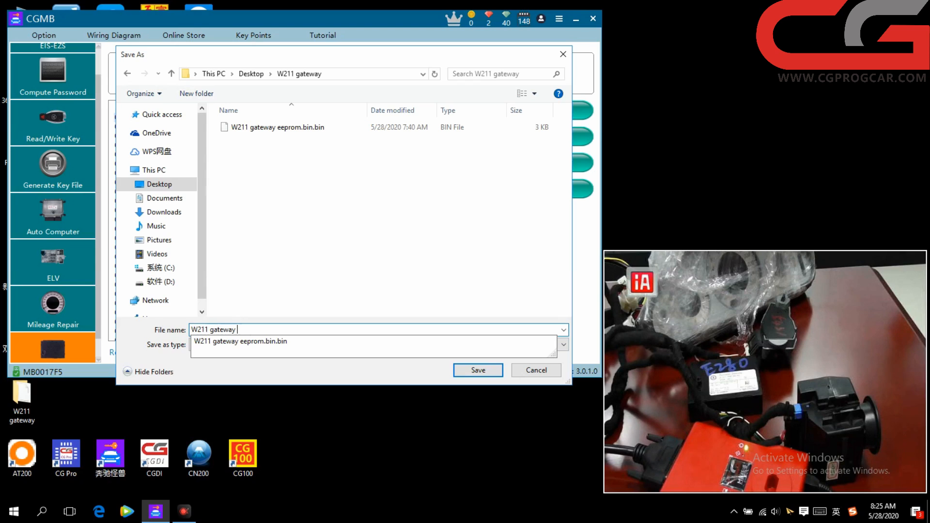
{"action": "type", "text": " fk"}
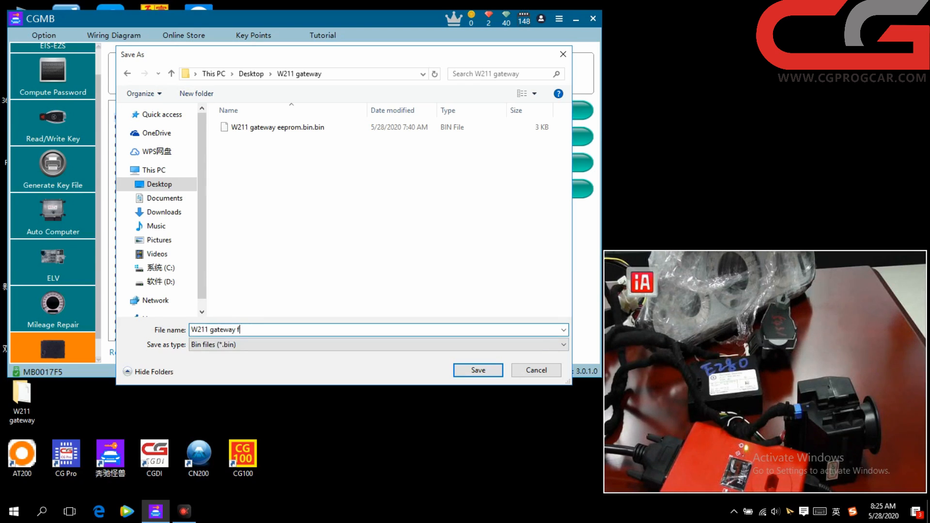
{"action": "key", "text": "Return"}
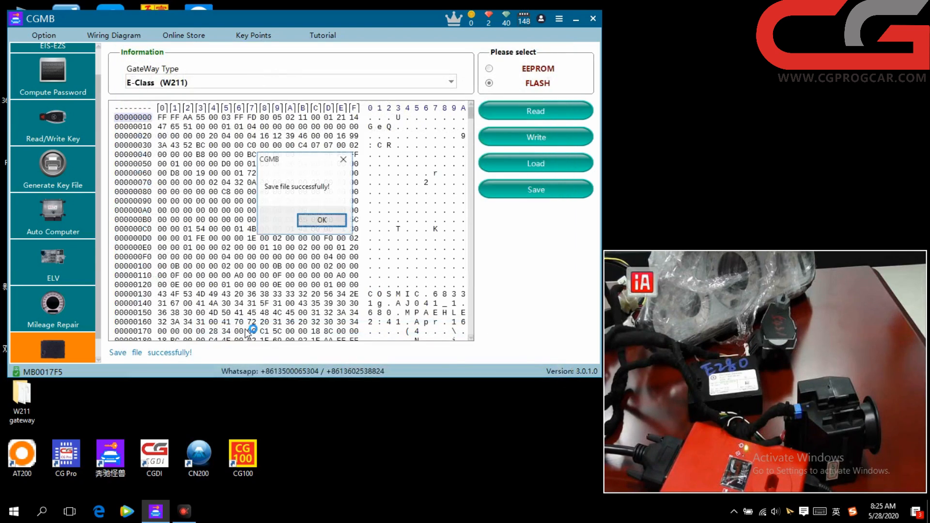
{"action": "left_click", "coordinate": [321, 226]}
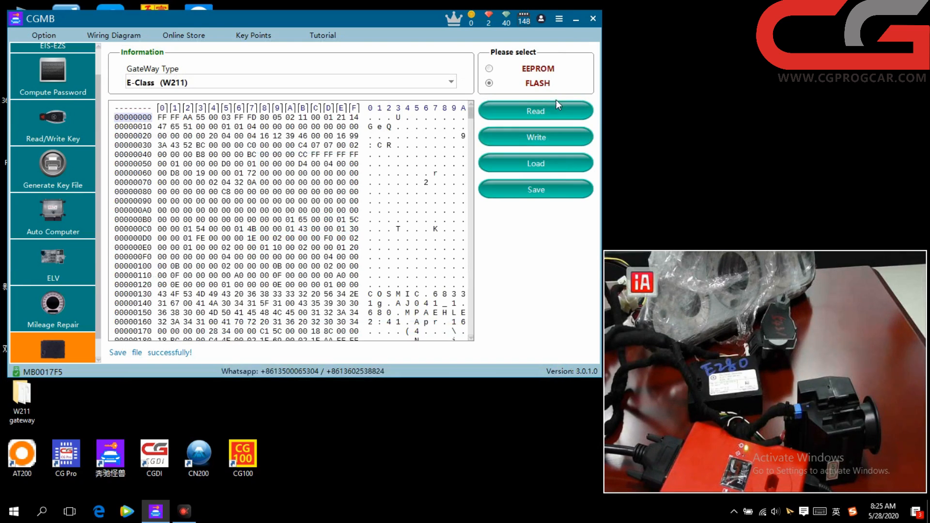
Read the dashboard mileage in Mileage Repair with Auto-identification and enter 11111 km as the mileage to write.
{"action": "left_click", "coordinate": [53, 317]}
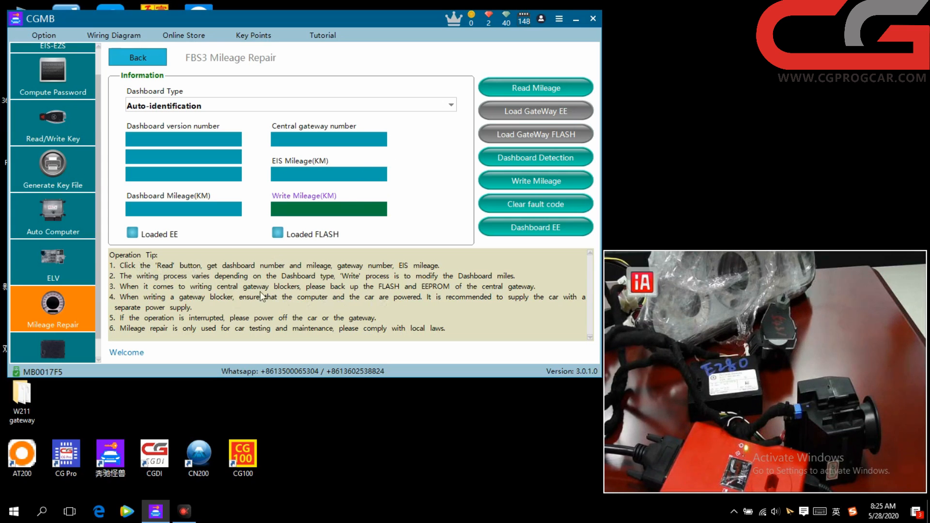
{"action": "left_click", "coordinate": [548, 91]}
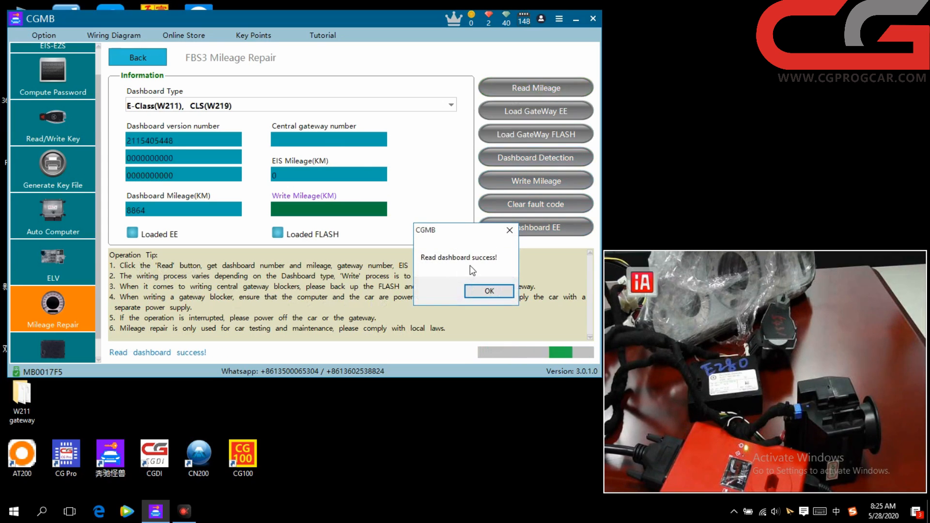
{"action": "left_click", "coordinate": [483, 293]}
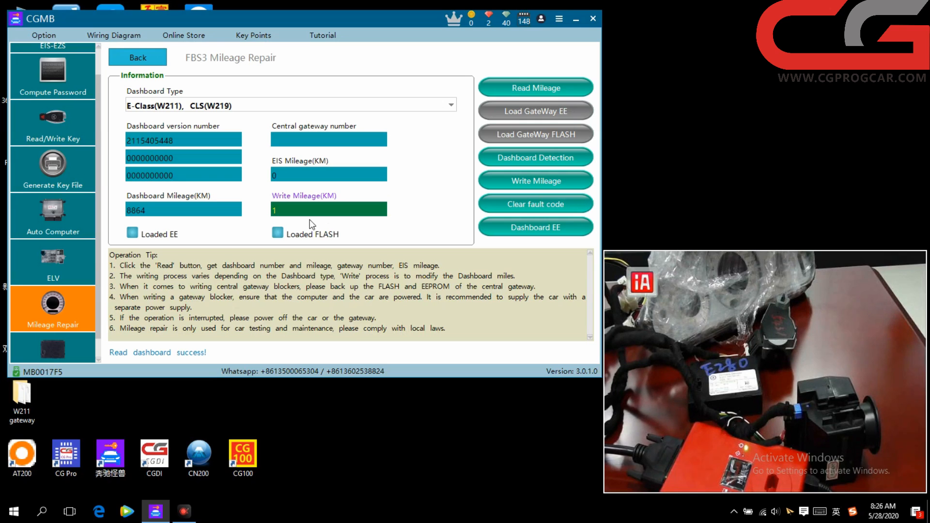
{"action": "type", "text": "1111"}
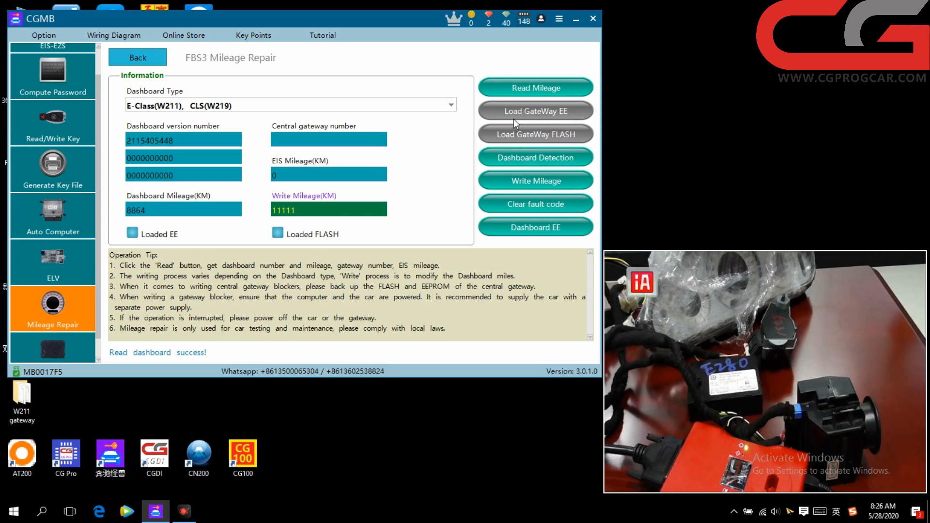
Switch the dashboard type to S-Class(W221), CL(216) and return it to E-Class(W211), CLS(W219).
{"action": "left_click", "coordinate": [409, 107]}
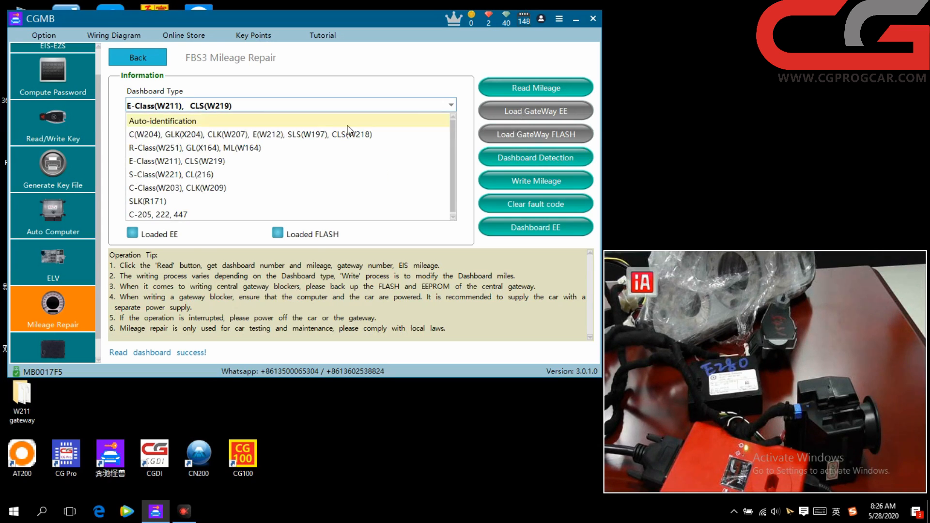
{"action": "left_click", "coordinate": [252, 183]}
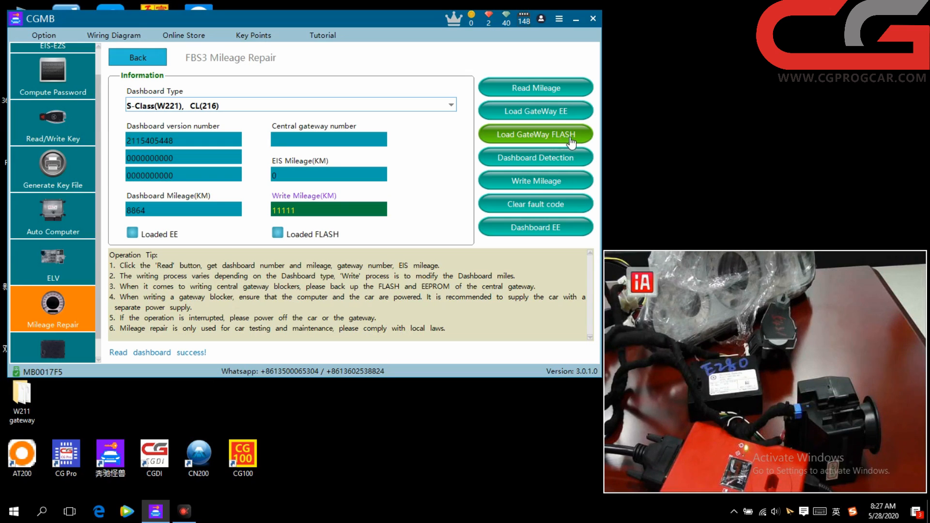
{"action": "left_click", "coordinate": [264, 107]}
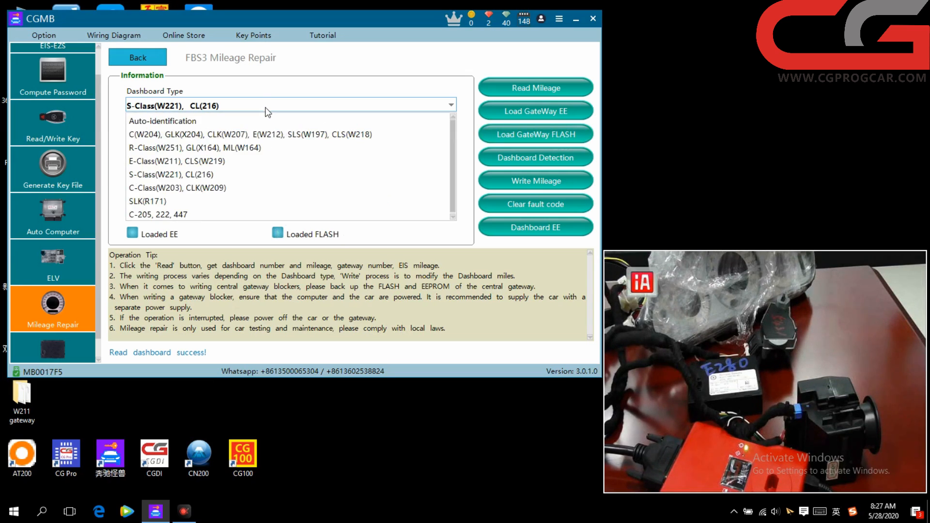
{"action": "left_click", "coordinate": [222, 162]}
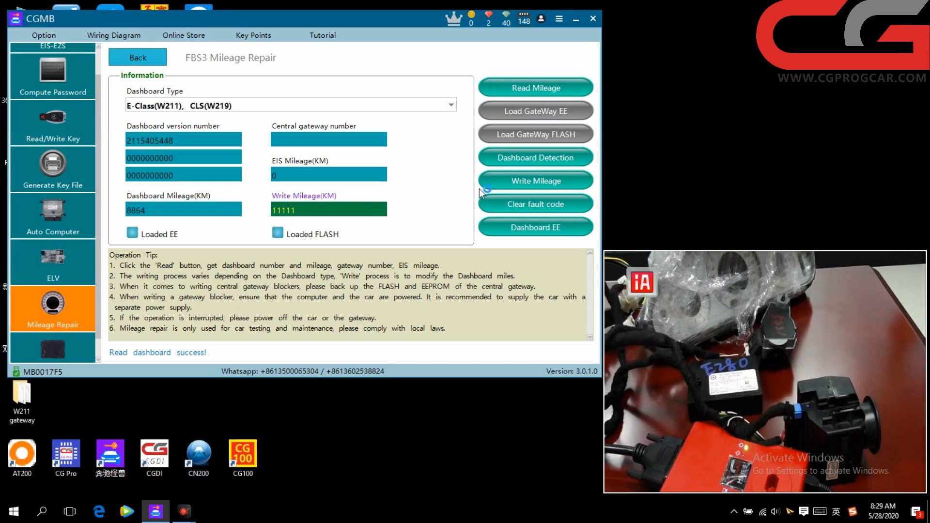
Write the entered mileage to the dashboard, blocking odometer synchronization with the EIS control module, and read the dashboard mileage again.
{"action": "left_click", "coordinate": [527, 190]}
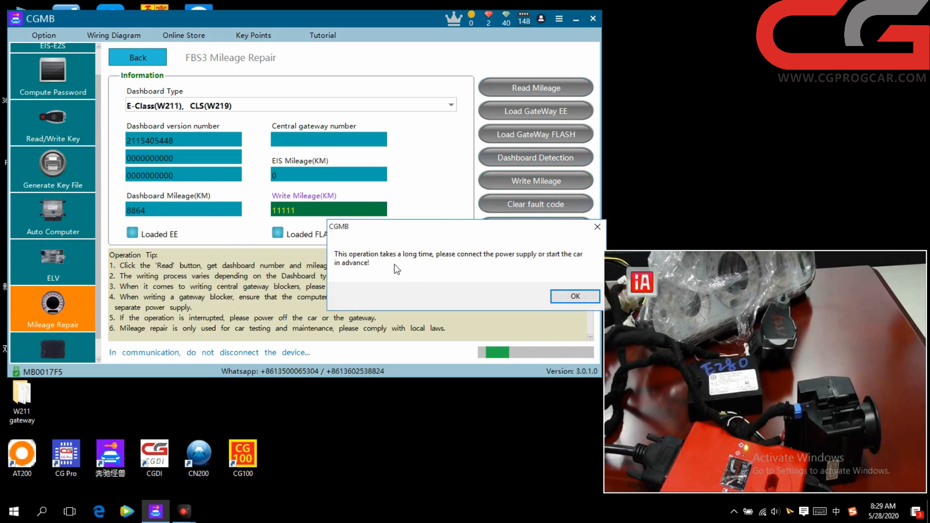
{"action": "left_click", "coordinate": [567, 297]}
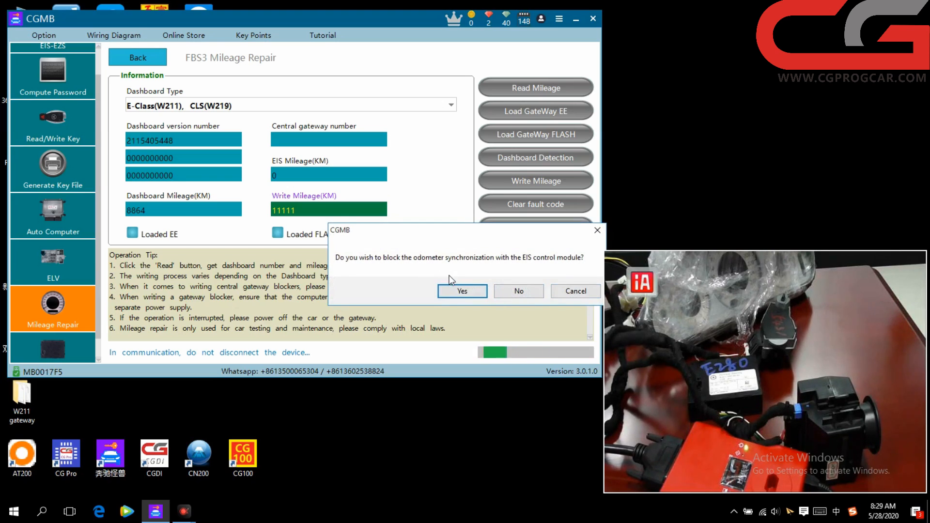
{"action": "left_click", "coordinate": [461, 291]}
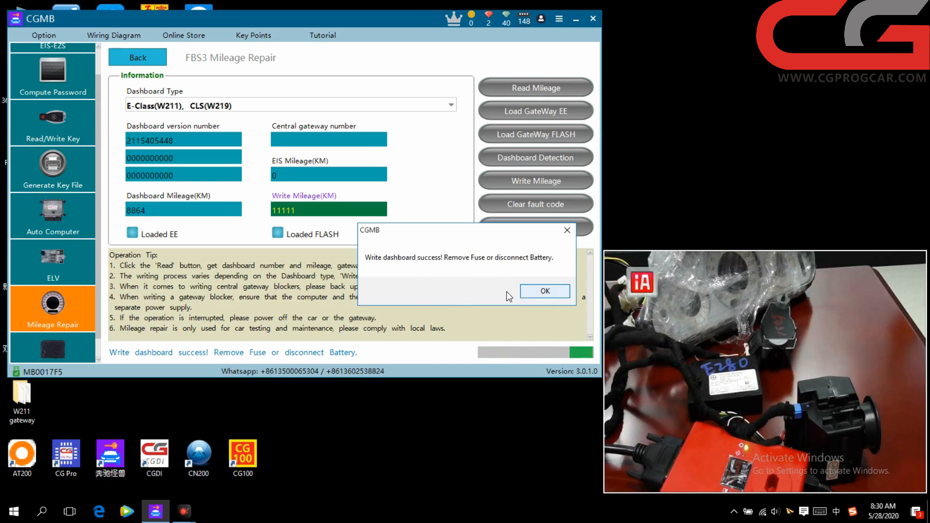
{"action": "left_click", "coordinate": [537, 293]}
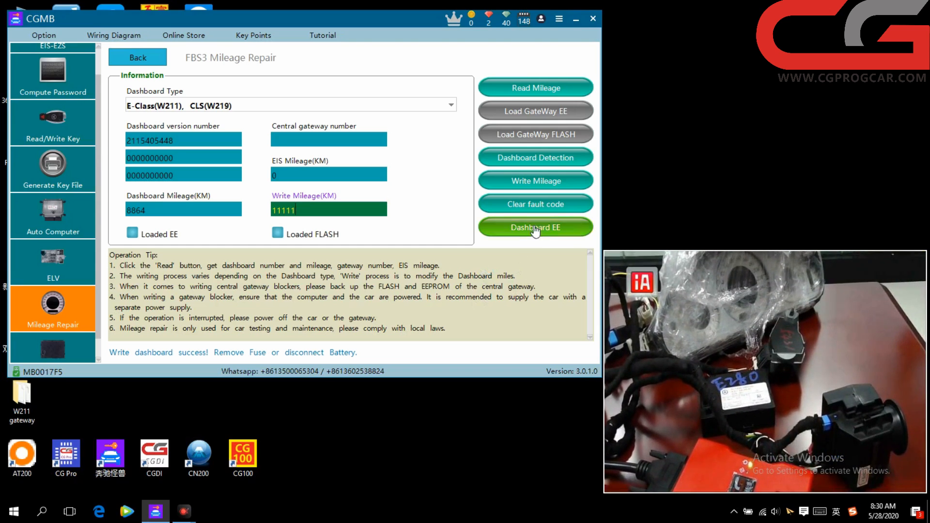
{"action": "left_click", "coordinate": [533, 89]}
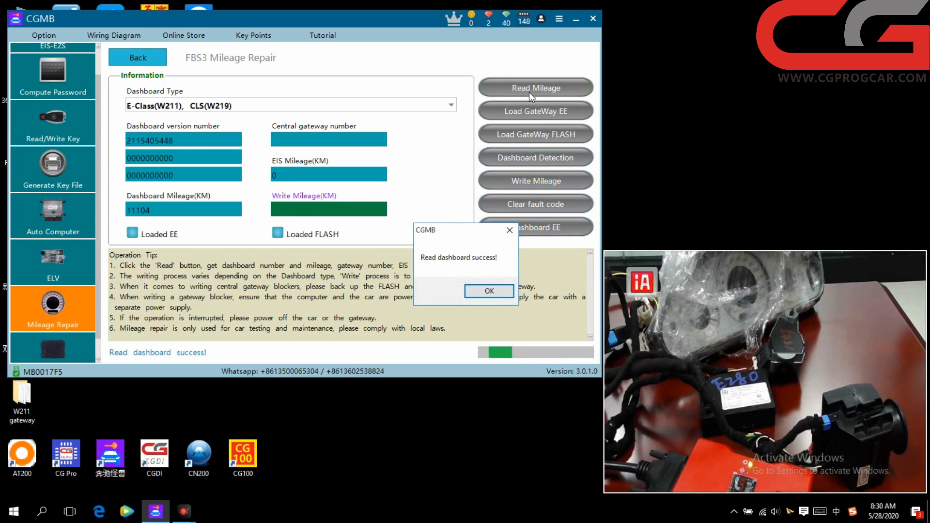
{"action": "left_click", "coordinate": [484, 295]}
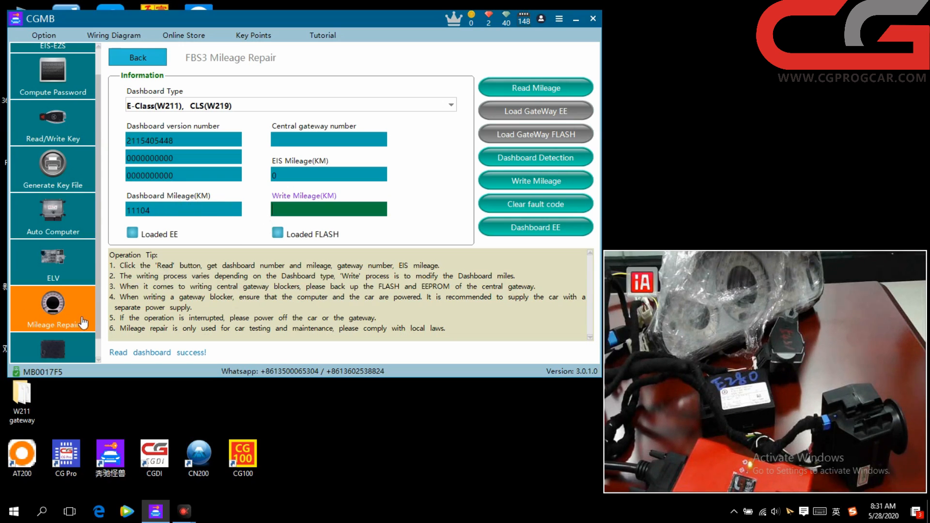
{"action": "left_click", "coordinate": [63, 348]}
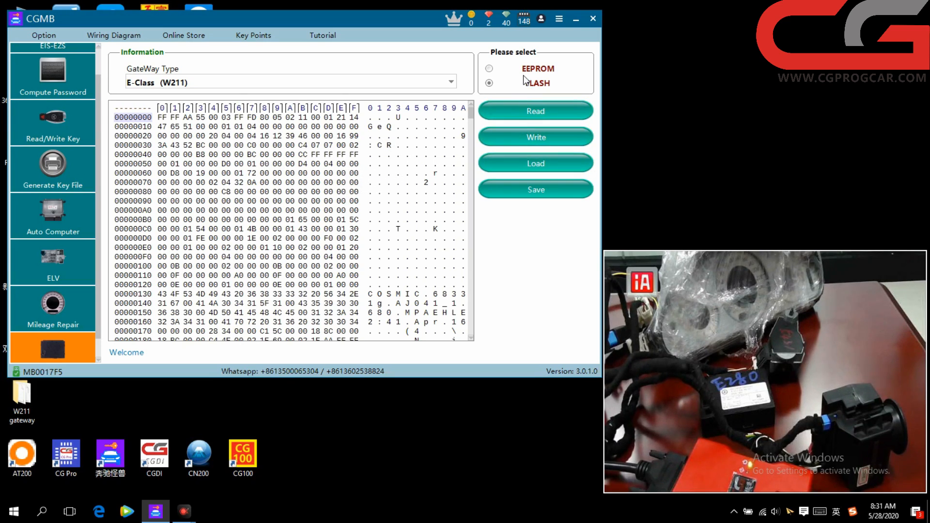
{"action": "left_click", "coordinate": [73, 306]}
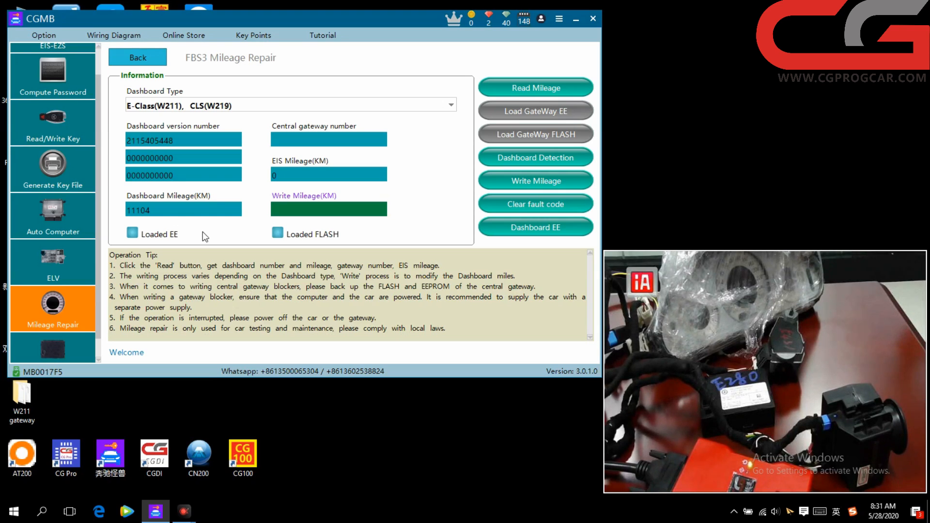
{"action": "mouse_move", "coordinate": [184, 512]}
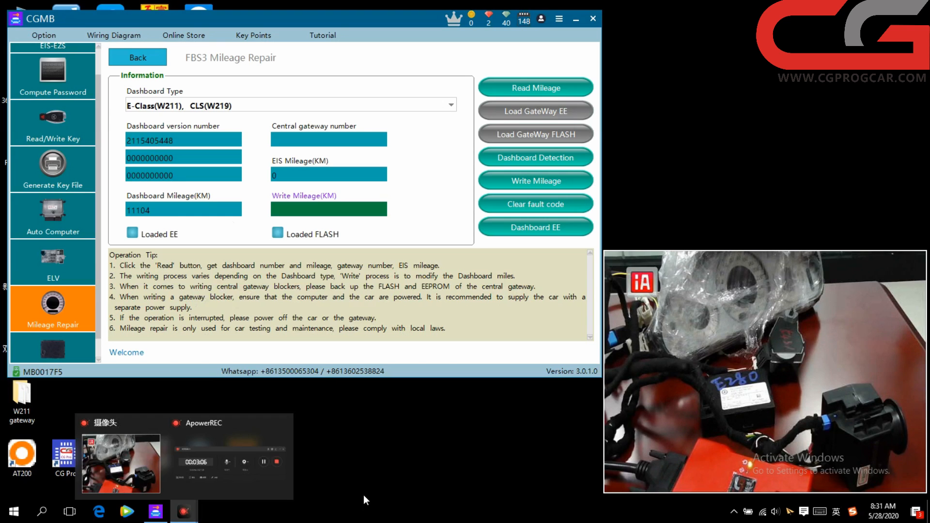